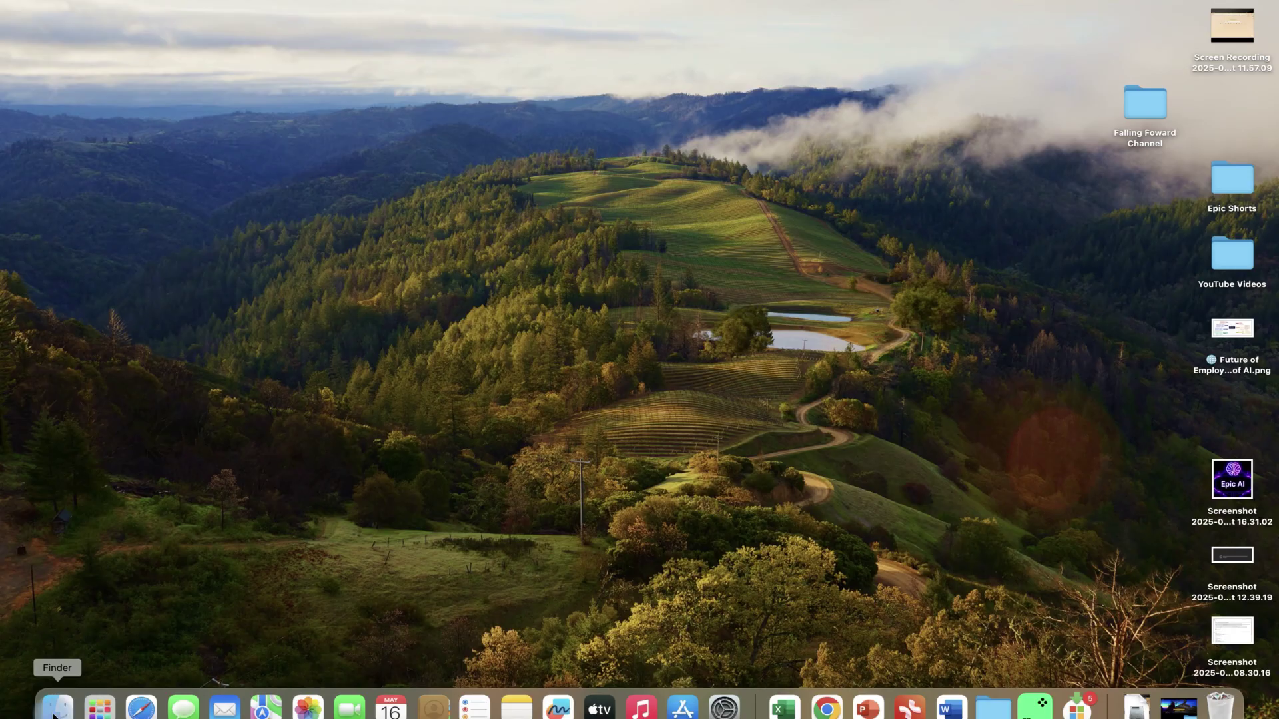
# Step: Open the earlier generated lion-at-a-desk video from Finder Recents in QuickTime Player
pyautogui.click(57, 710)
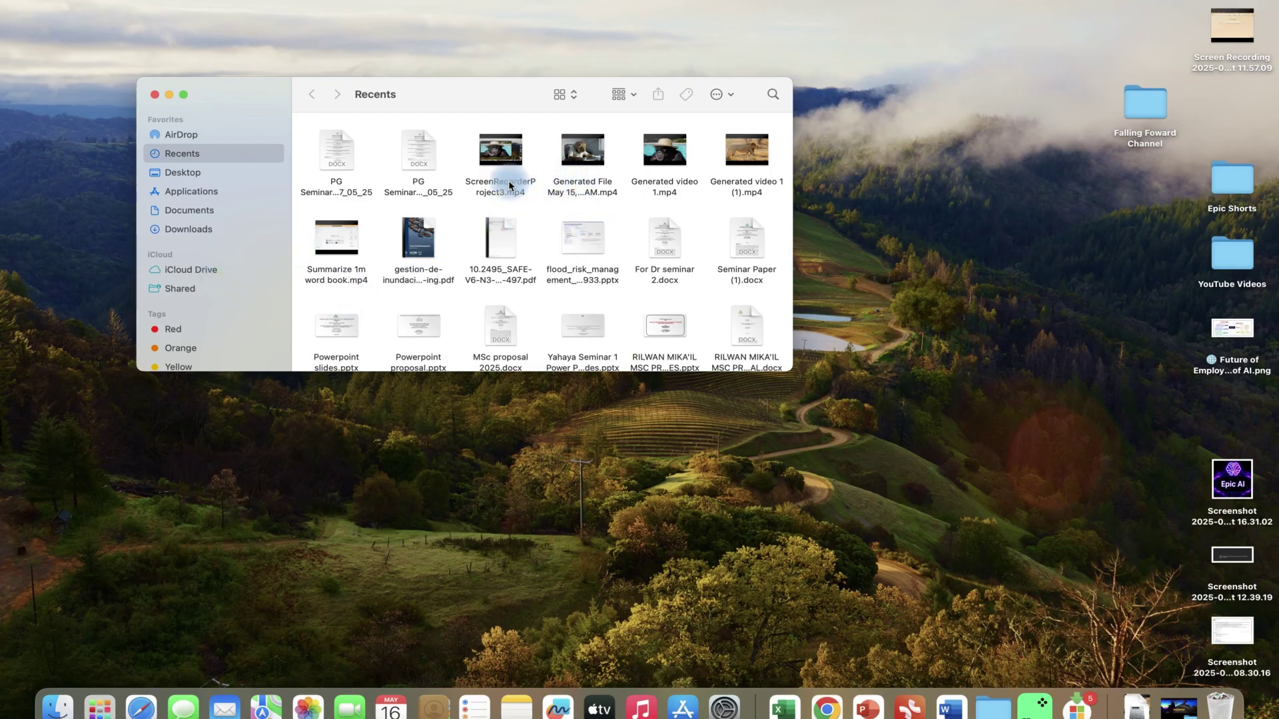
pyautogui.doubleClick(587, 190)
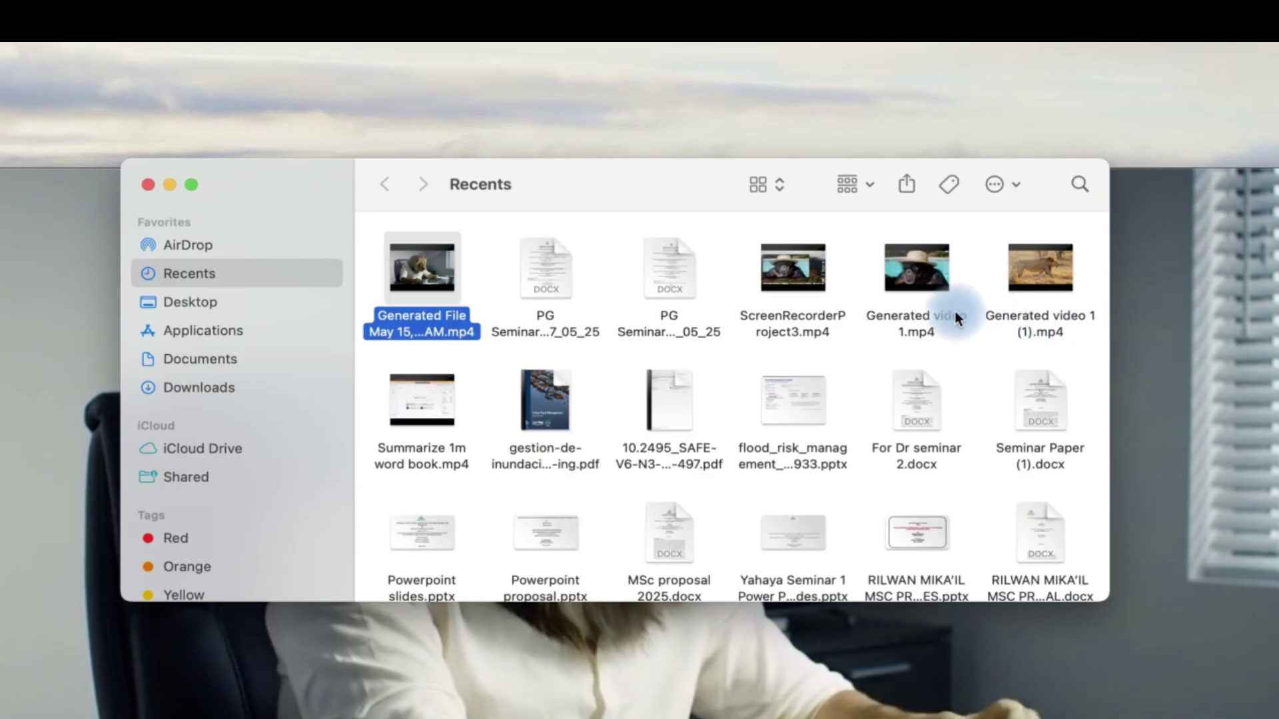
# Step: Play 'Generated video 1.mp4', the chimpanzee pool clip, through to its end
pyautogui.doubleClick(955, 311)
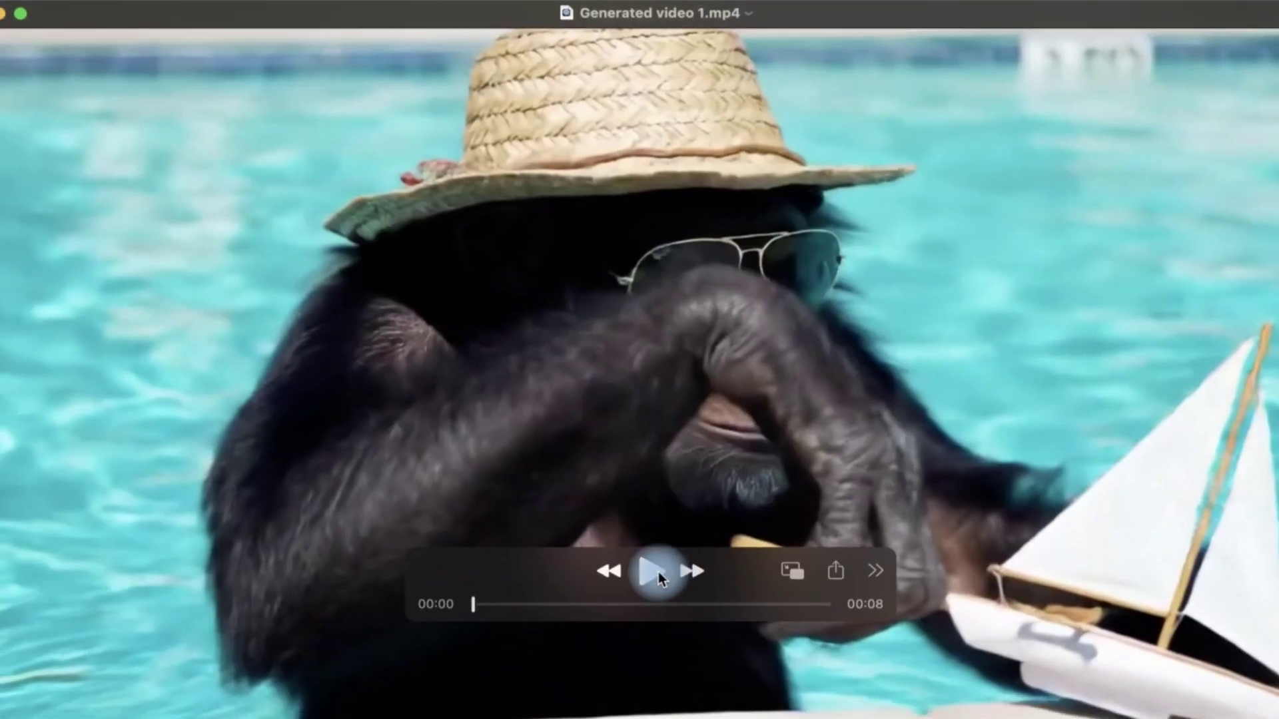
pyautogui.click(658, 571)
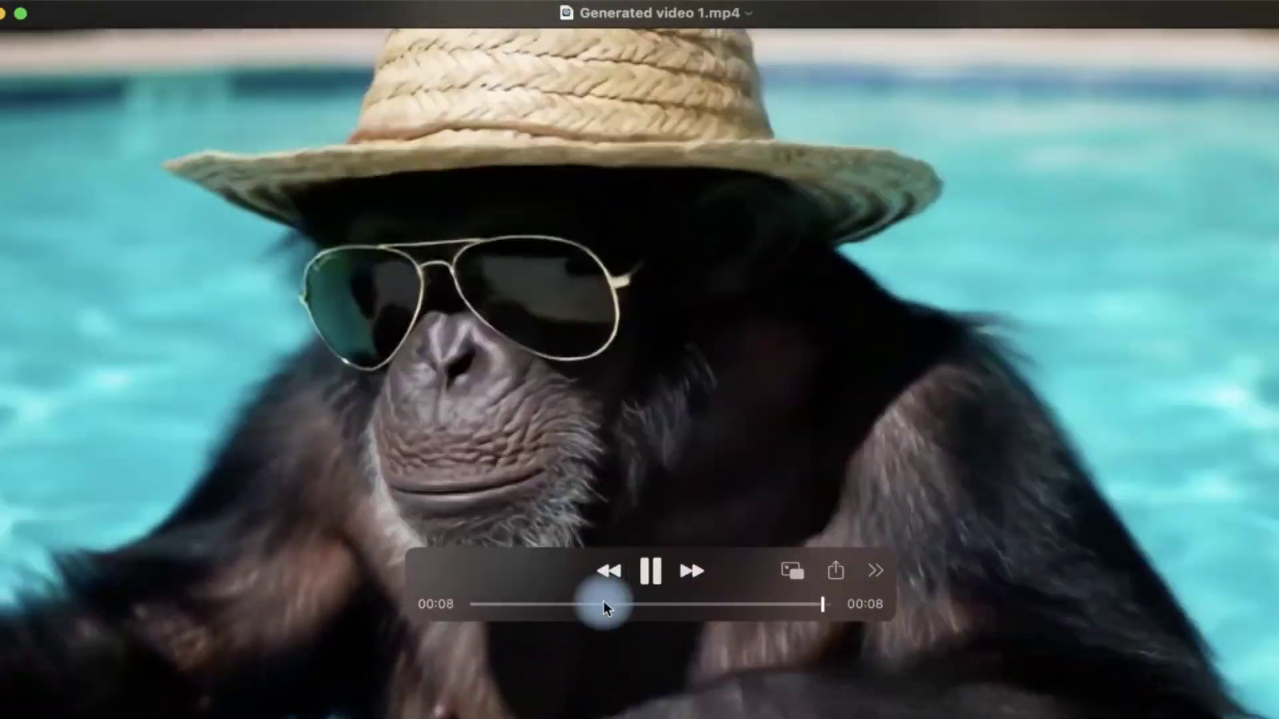
pyautogui.click(555, 427)
# Step: Exit full screen and play the lion clip 'Generated video 1 (1).mp4'
pyautogui.doubleClick(452, 550)
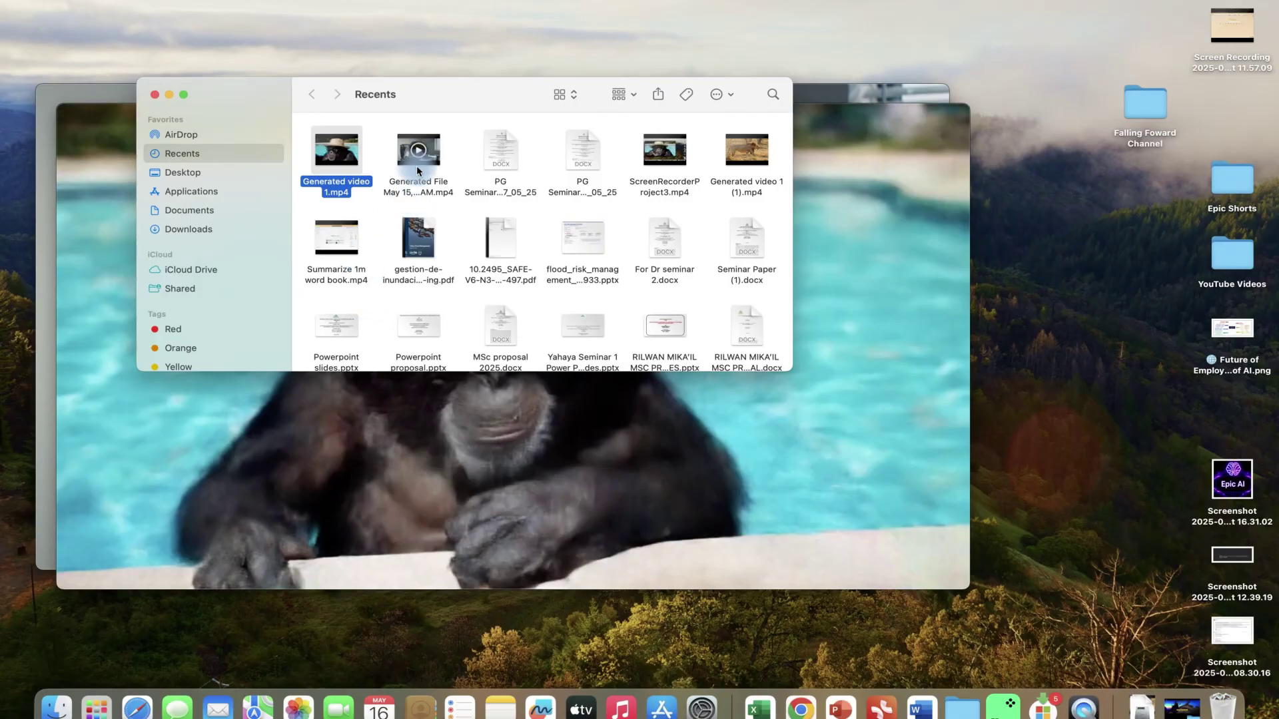
pyautogui.doubleClick(734, 161)
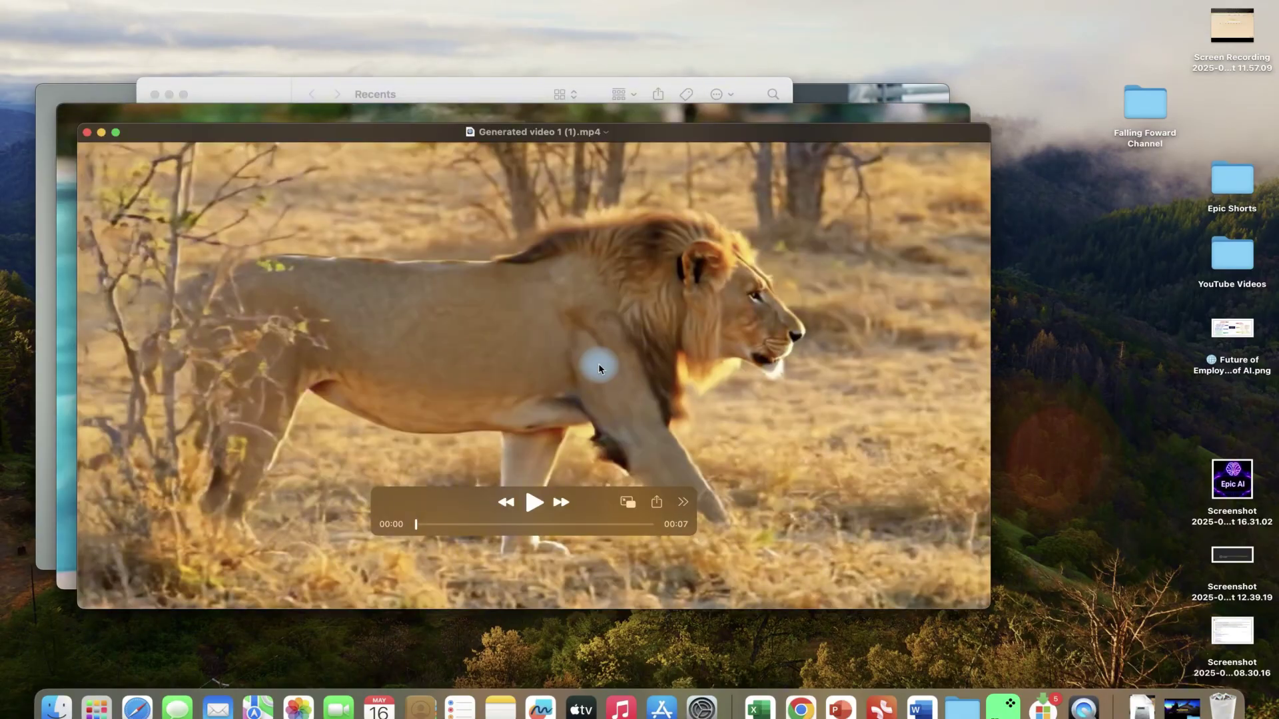
pyautogui.click(534, 505)
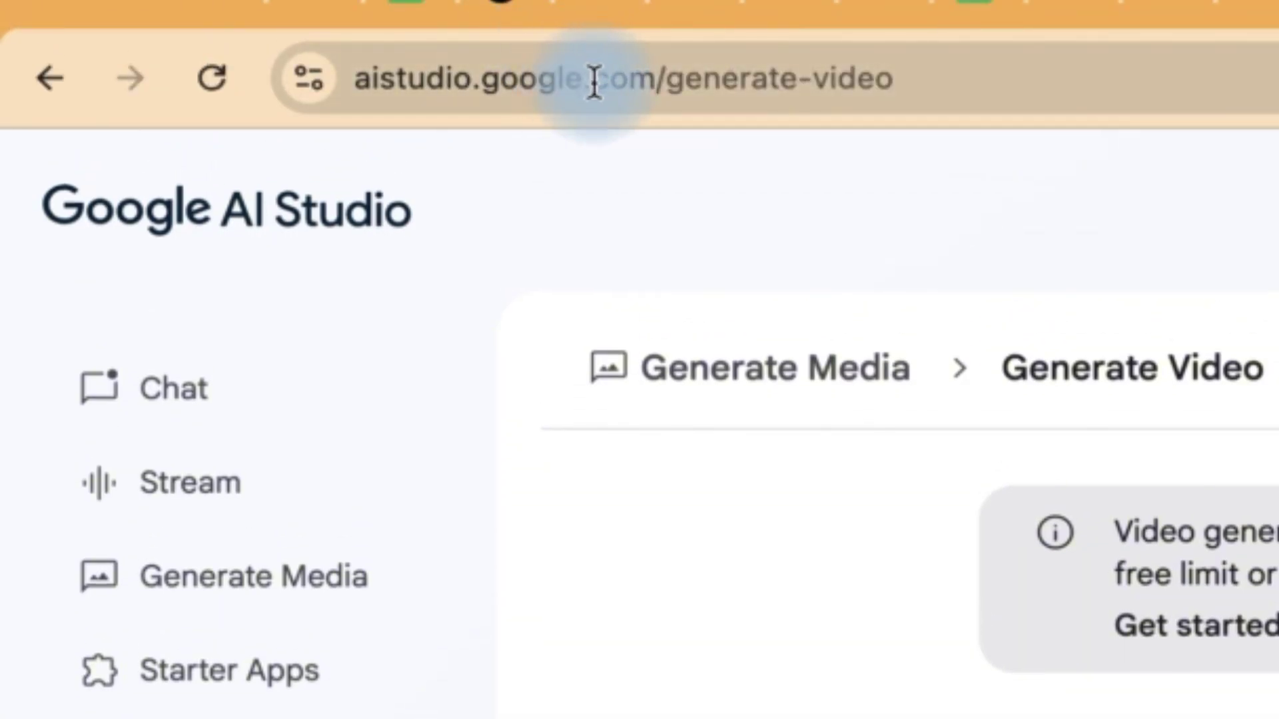
# Step: Check the aistudio.google.com address, then go from Chat to the Generate Media page
pyautogui.click(446, 79)
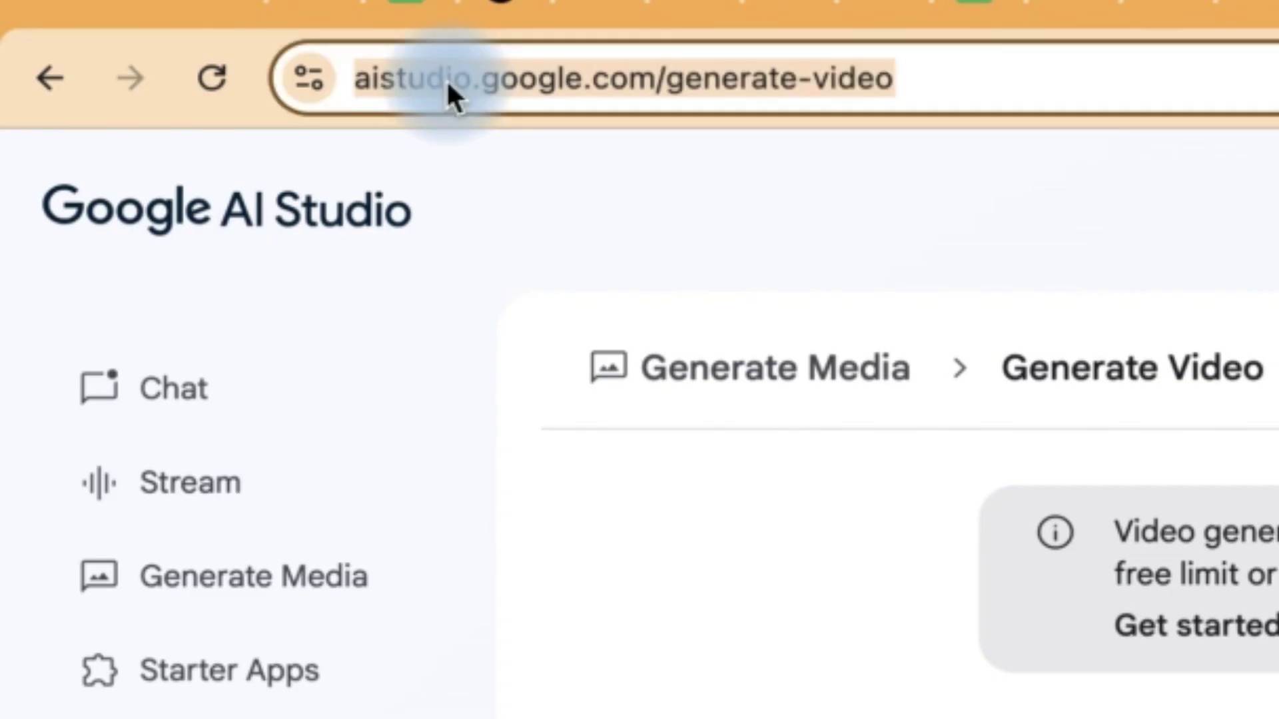
pyautogui.click(536, 79)
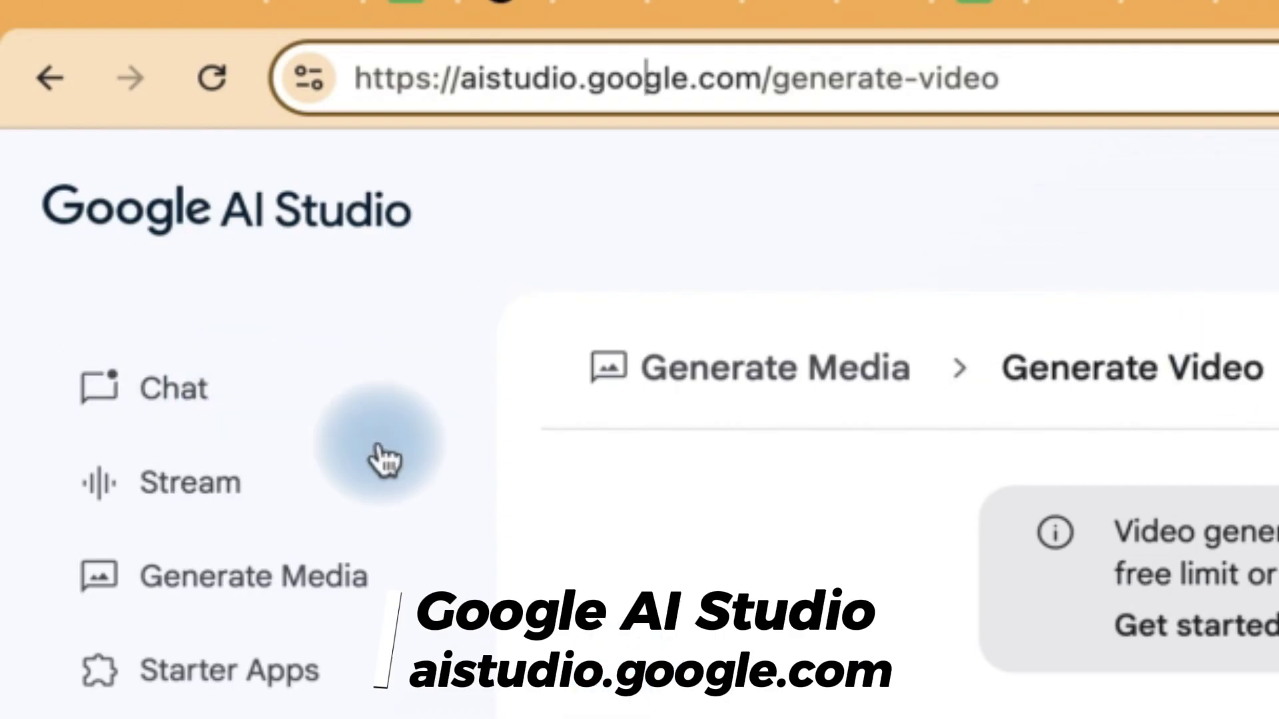
pyautogui.click(268, 393)
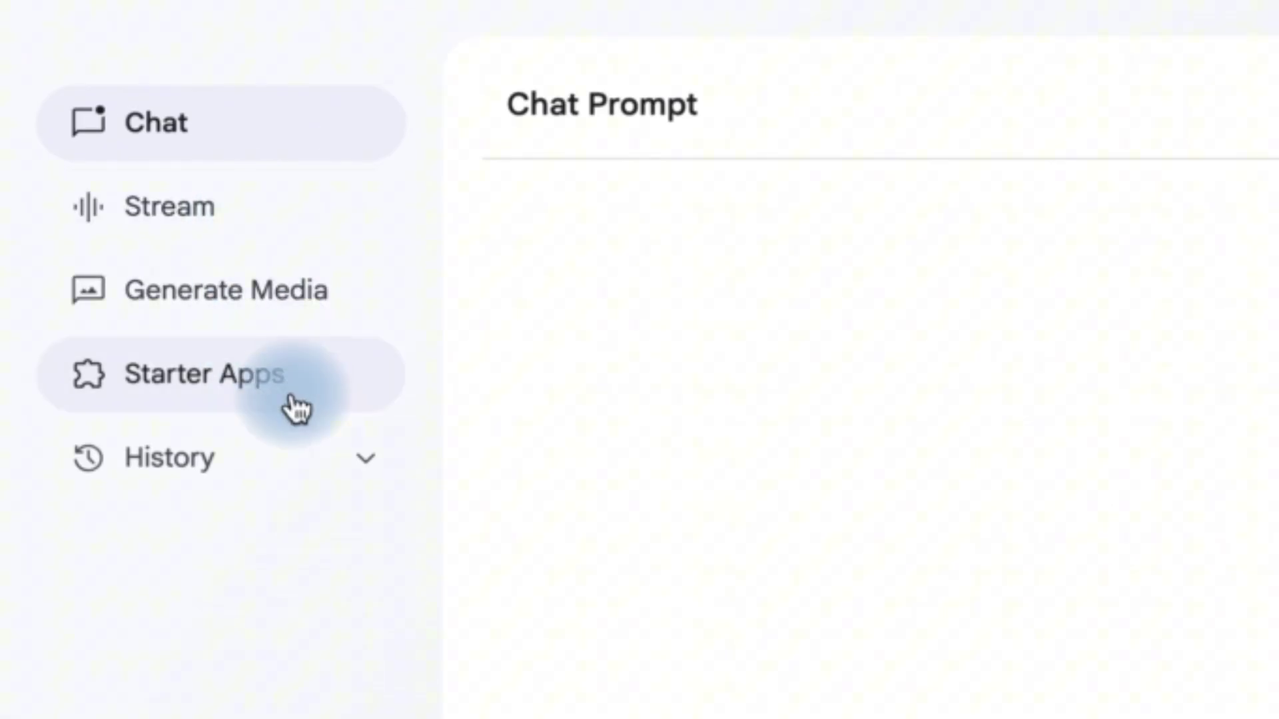
pyautogui.click(277, 322)
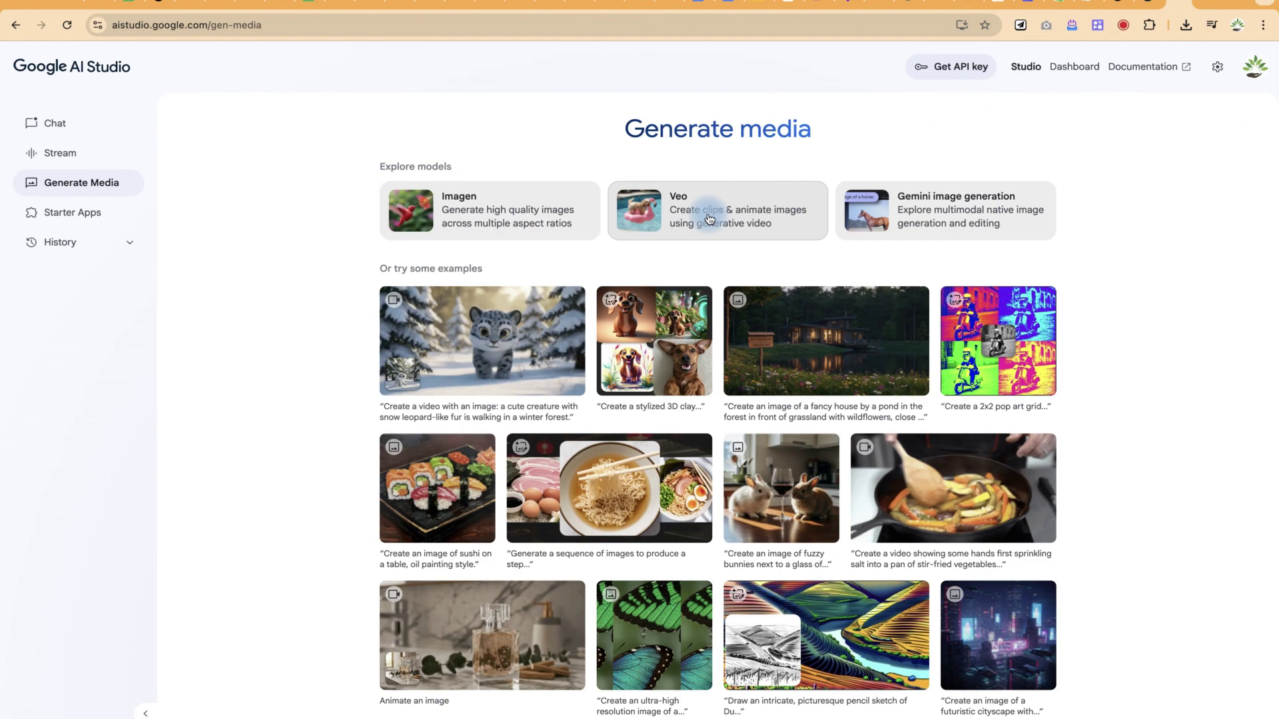
# Step: Open the Veo card under Explore models to reach Veo 2 video generation
pyautogui.click(709, 218)
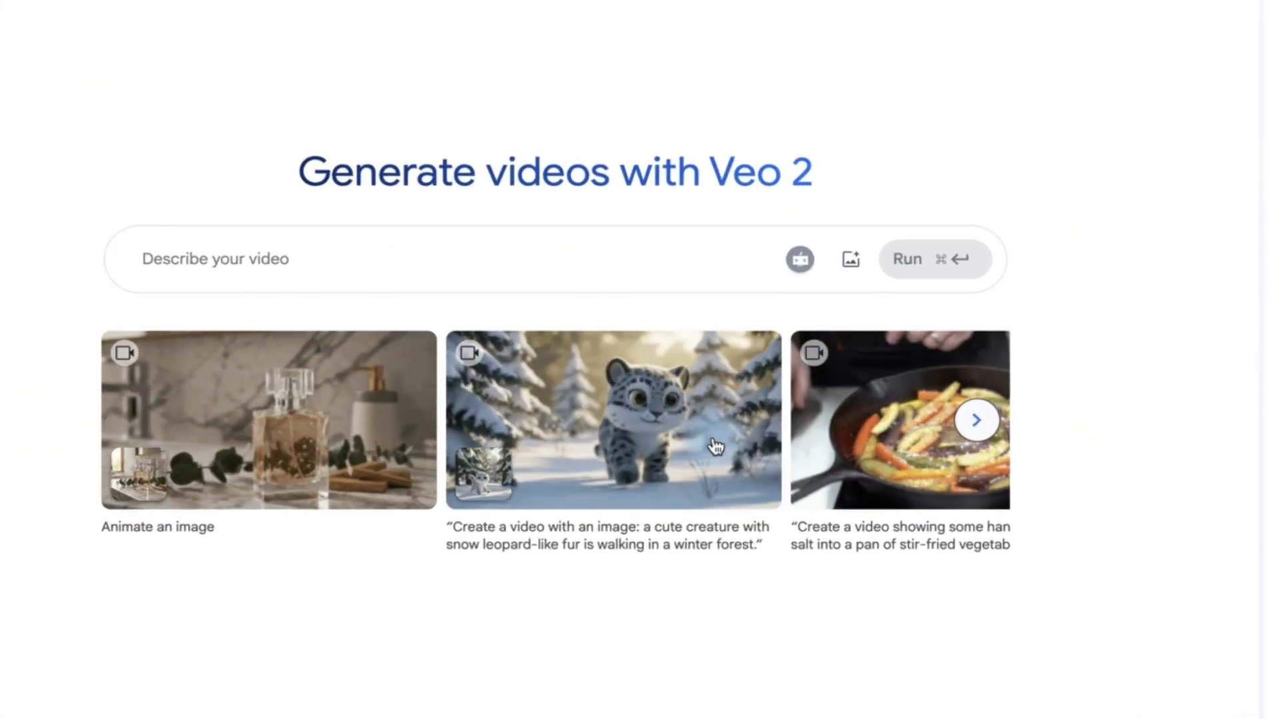
pyautogui.click(975, 420)
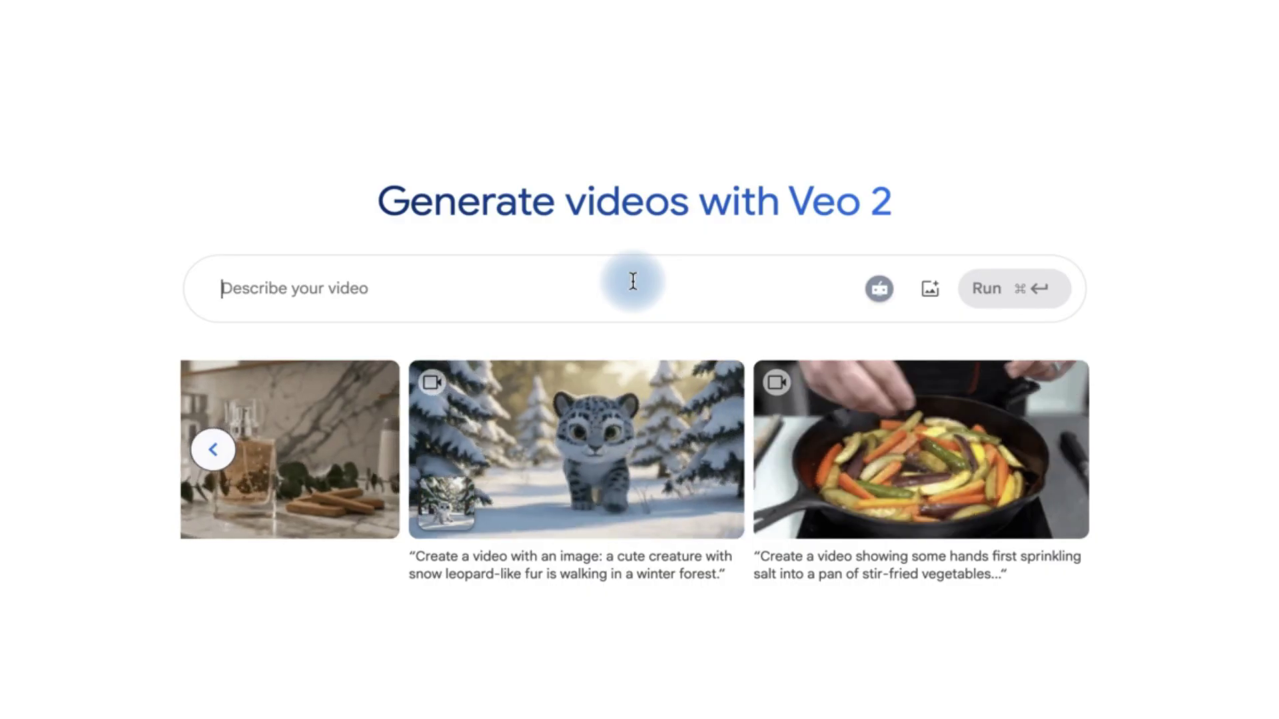
# Step: Enter the cat-chef kitchen prompt, fixing 'cheff' to 'chef' and adding a comma after 'kitchen'
pyautogui.click(633, 288)
pyautogui.write('Generate the video of a cat cooking in a kitchen ')
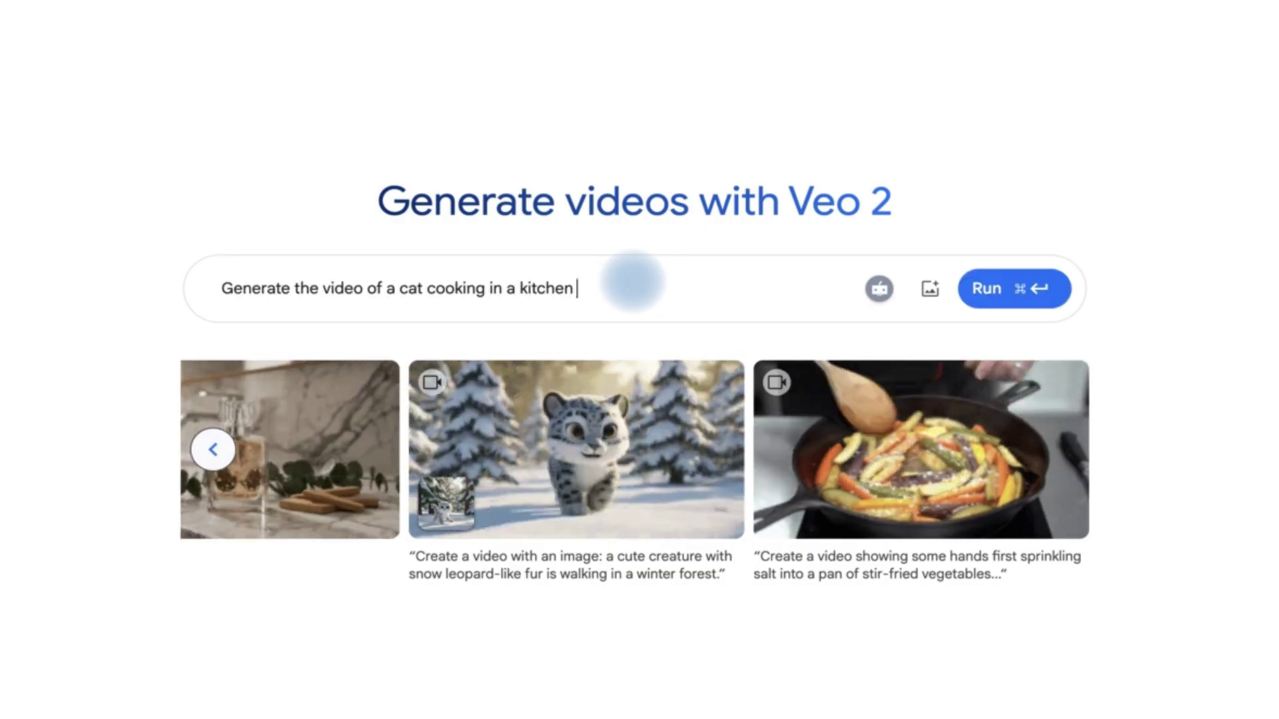
pyautogui.write('well dressed like a cheff')
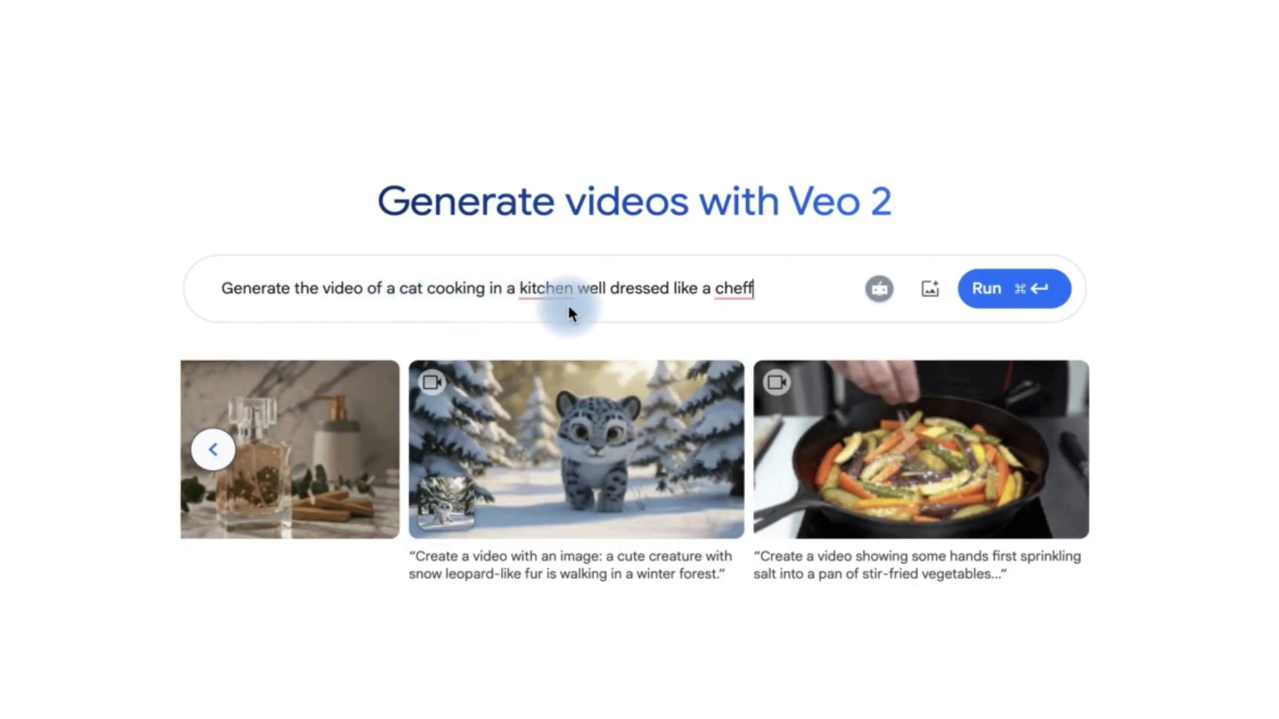
pyautogui.click(730, 288)
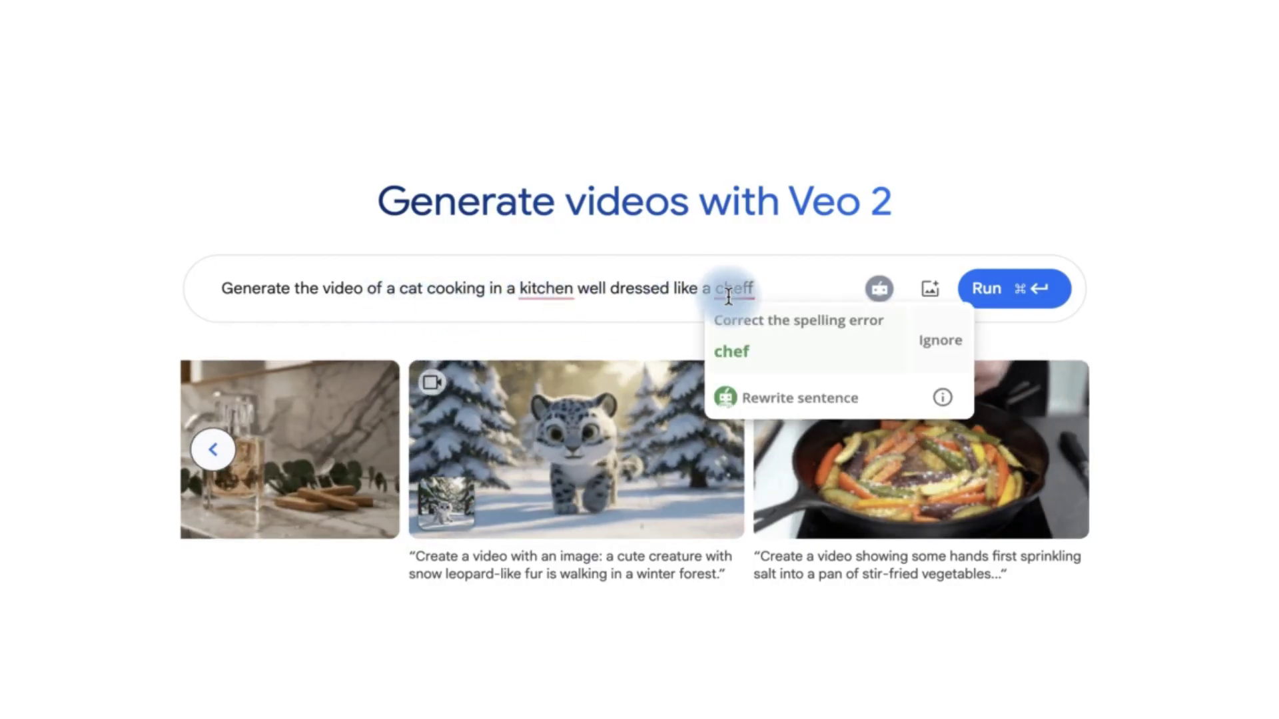
pyautogui.click(734, 351)
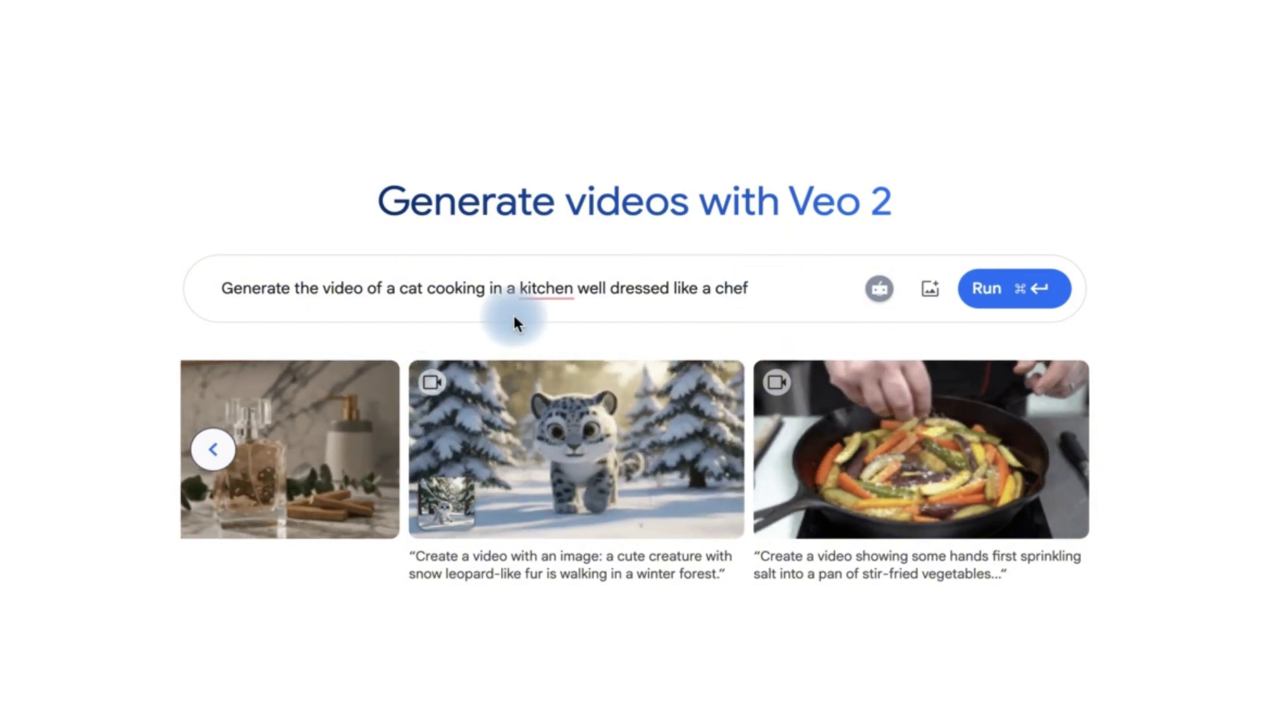
pyautogui.click(547, 289)
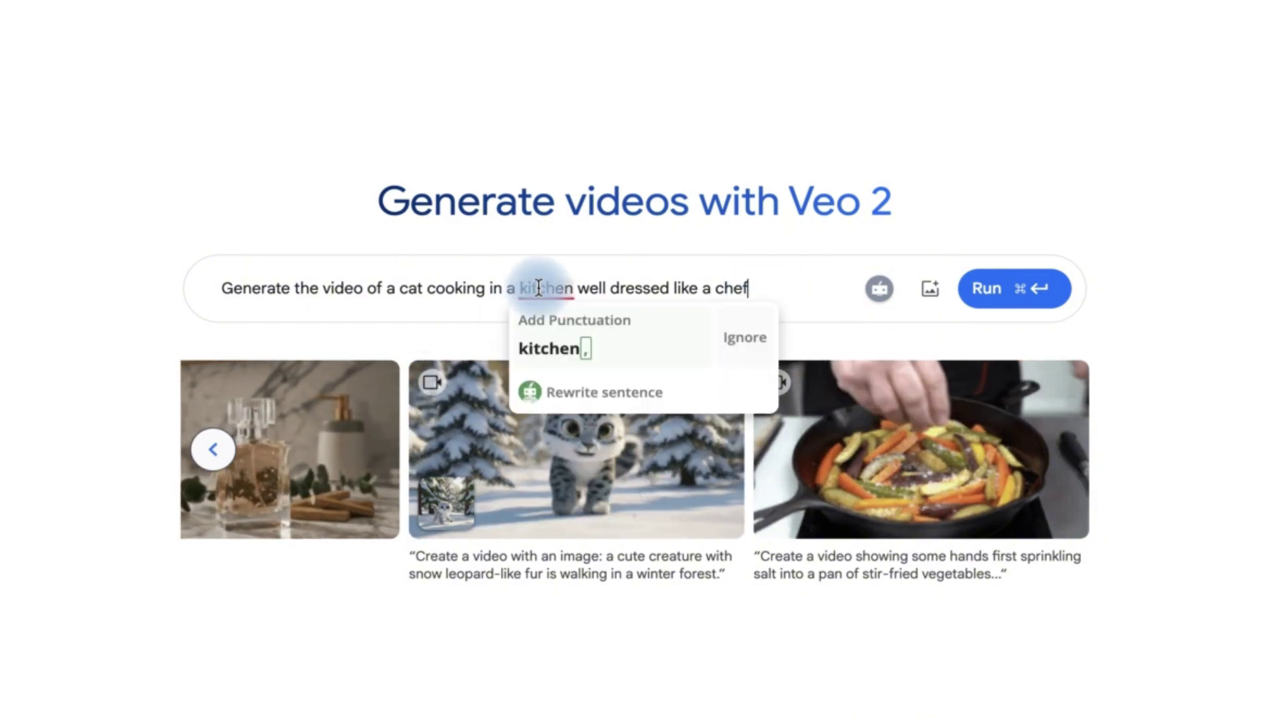
pyautogui.click(554, 349)
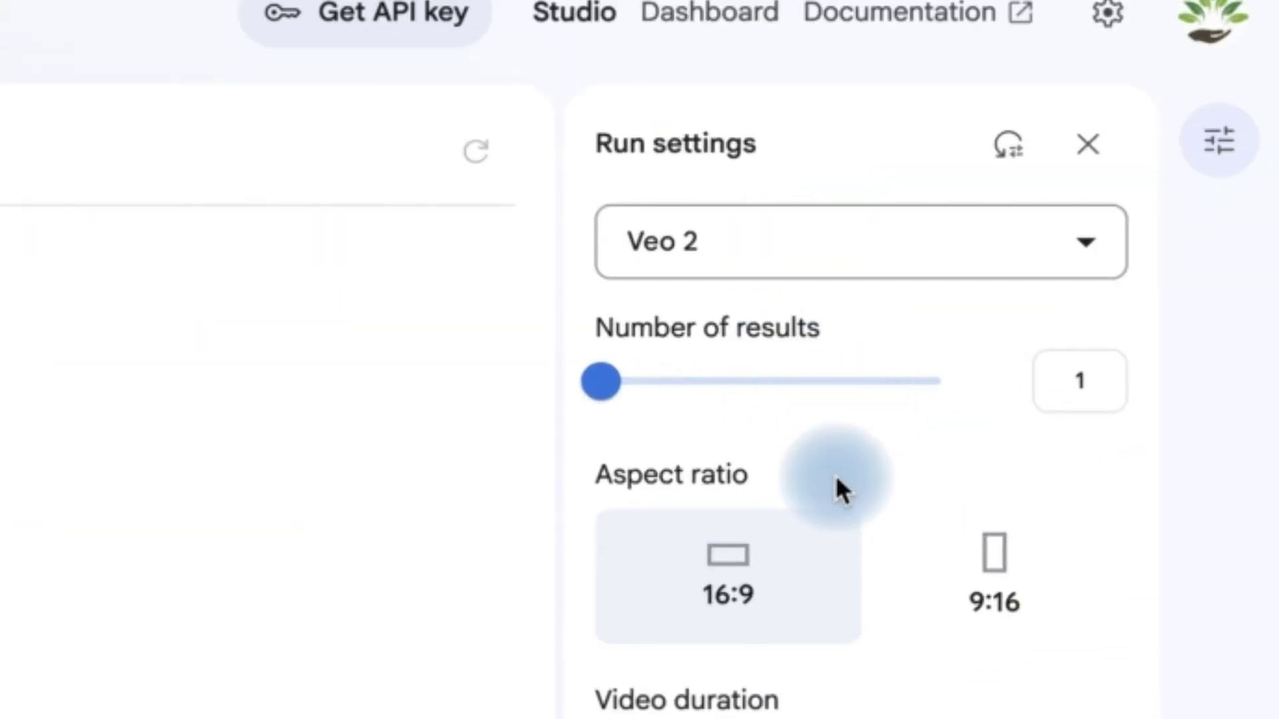
pyautogui.scroll(-2, 699, 620)
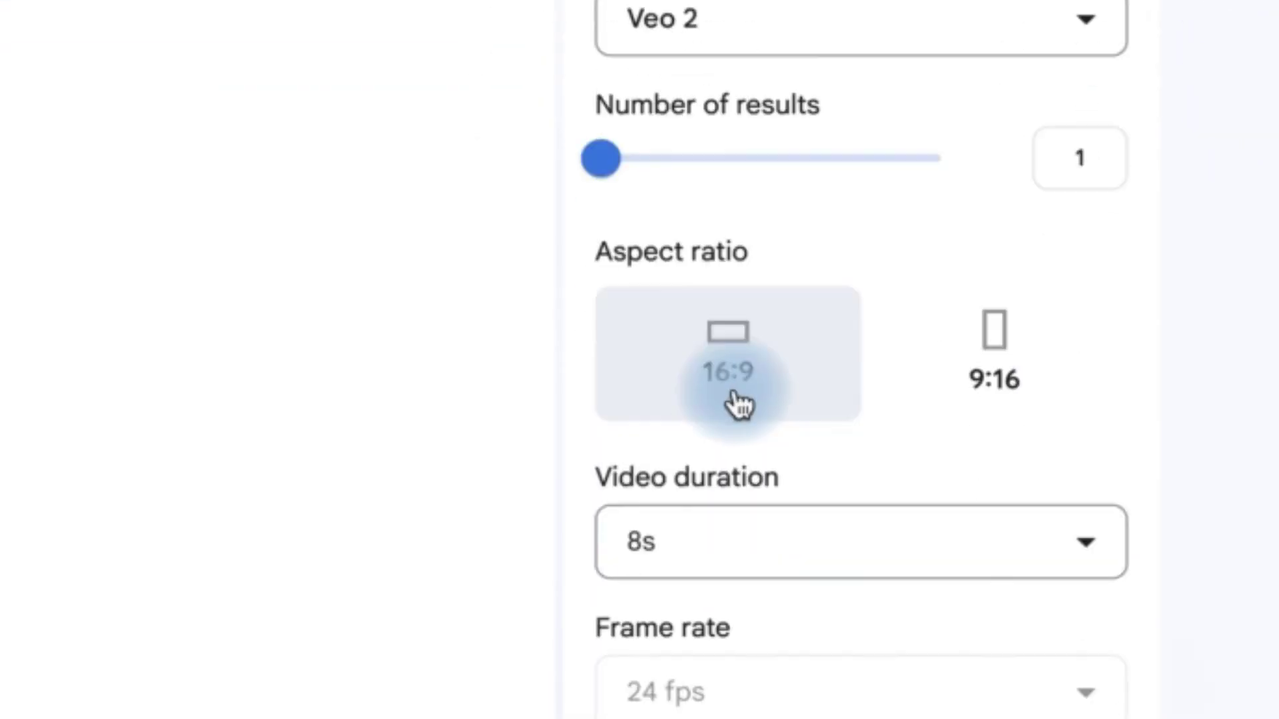
pyautogui.scroll(-2, 739, 404)
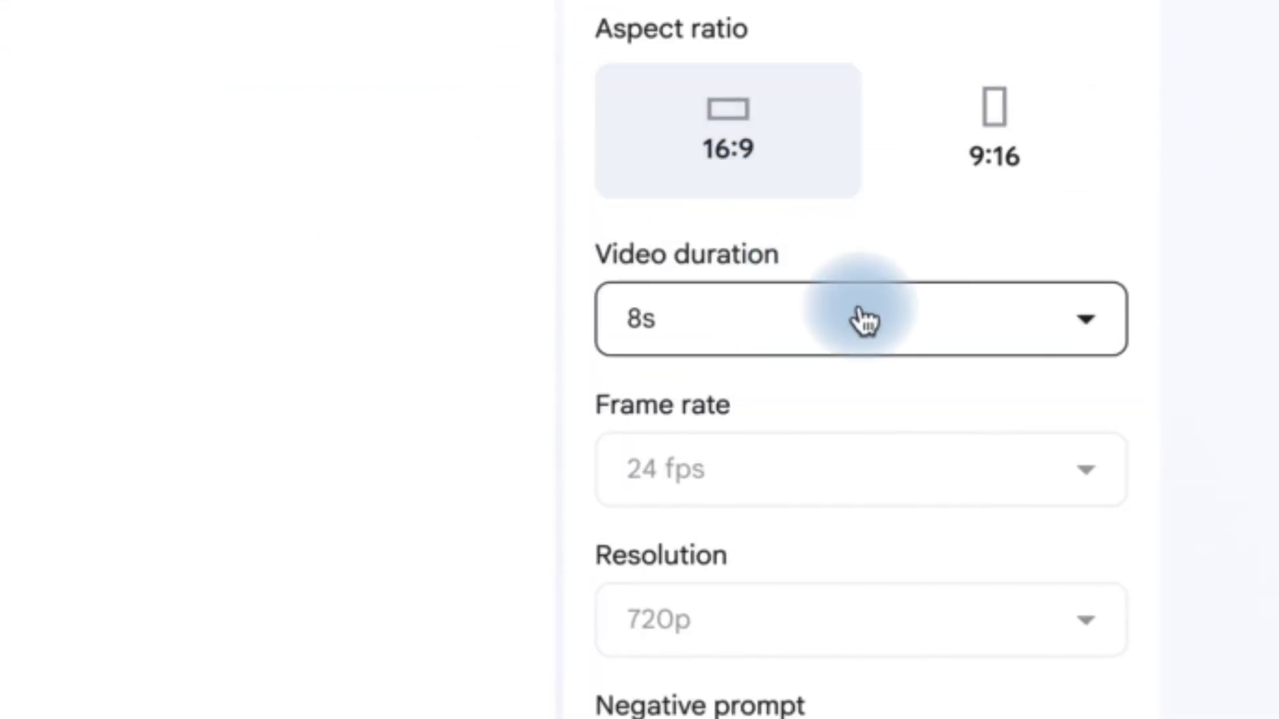
pyautogui.click(939, 339)
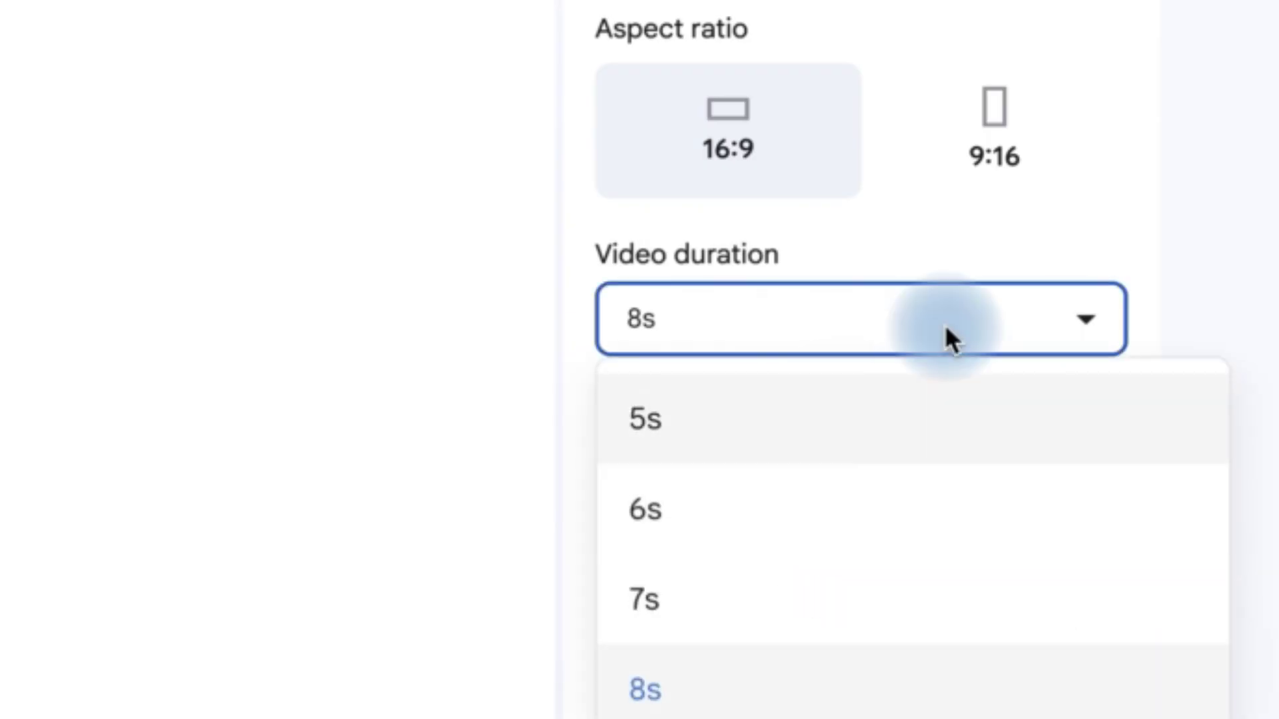
pyautogui.click(1112, 234)
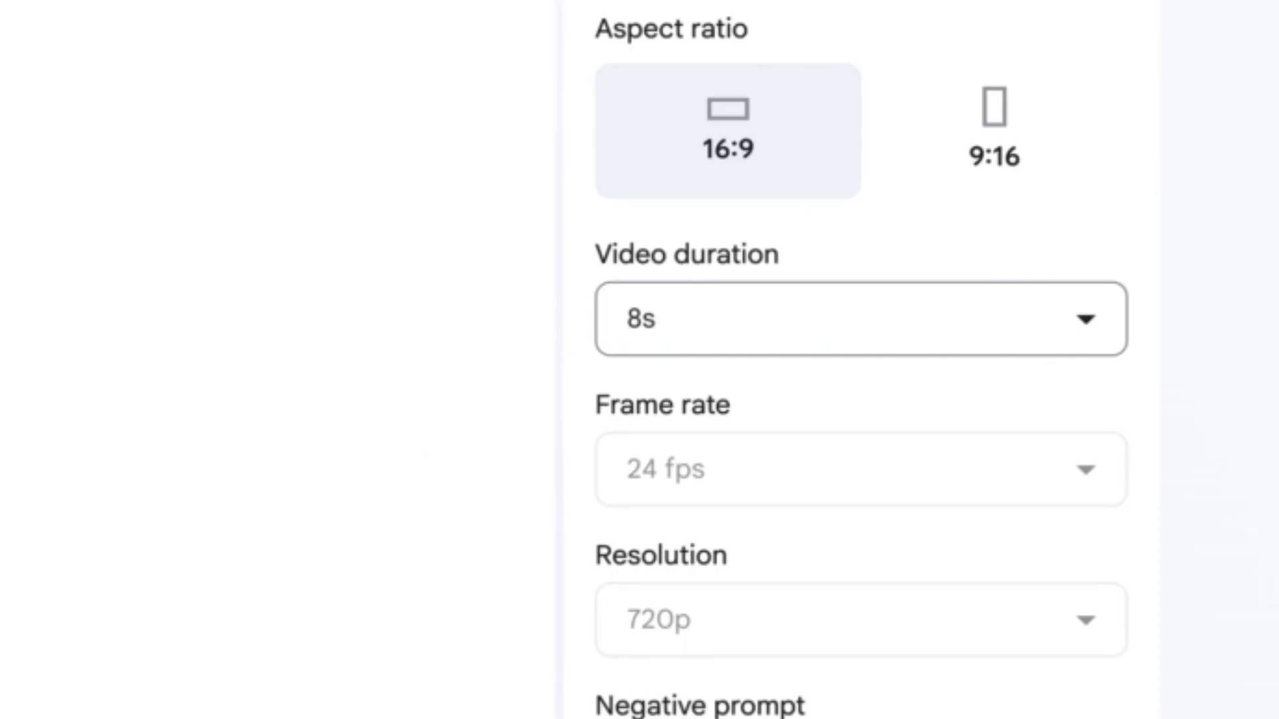
pyautogui.click(750, 699)
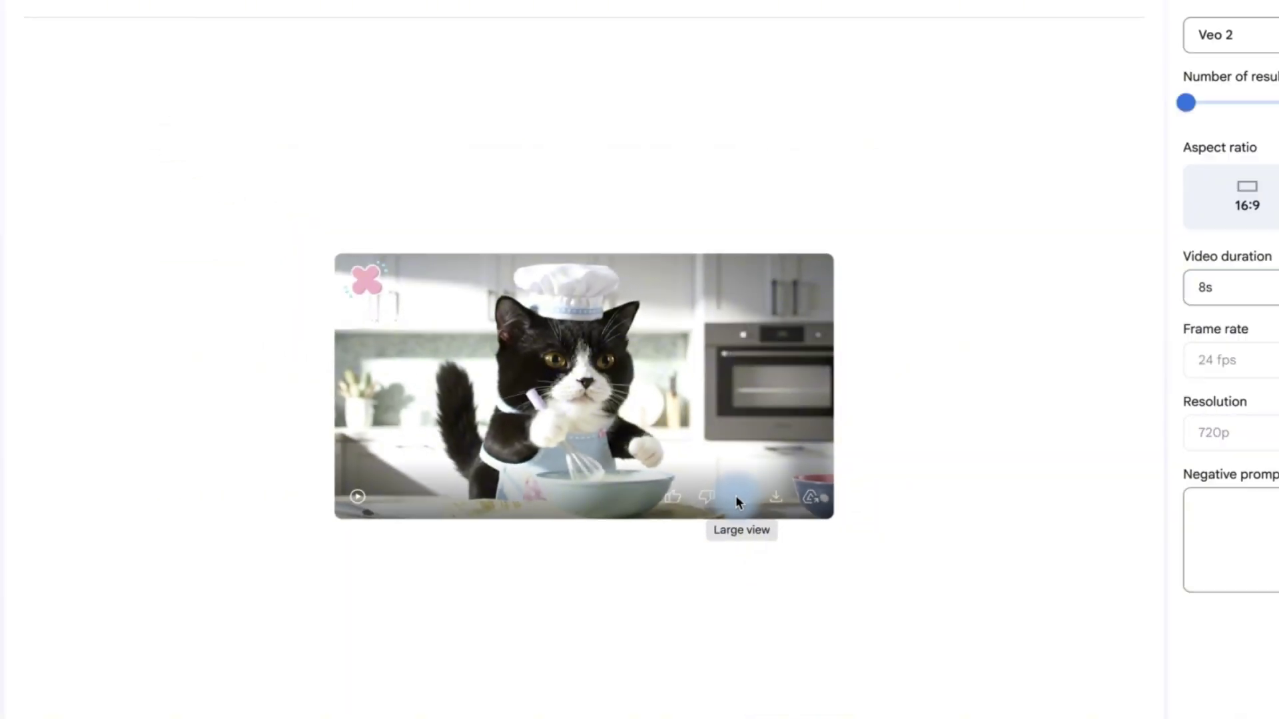
# Step: Play the 8-second chef-cat clip in the large viewer and check its playback options
pyautogui.click(949, 590)
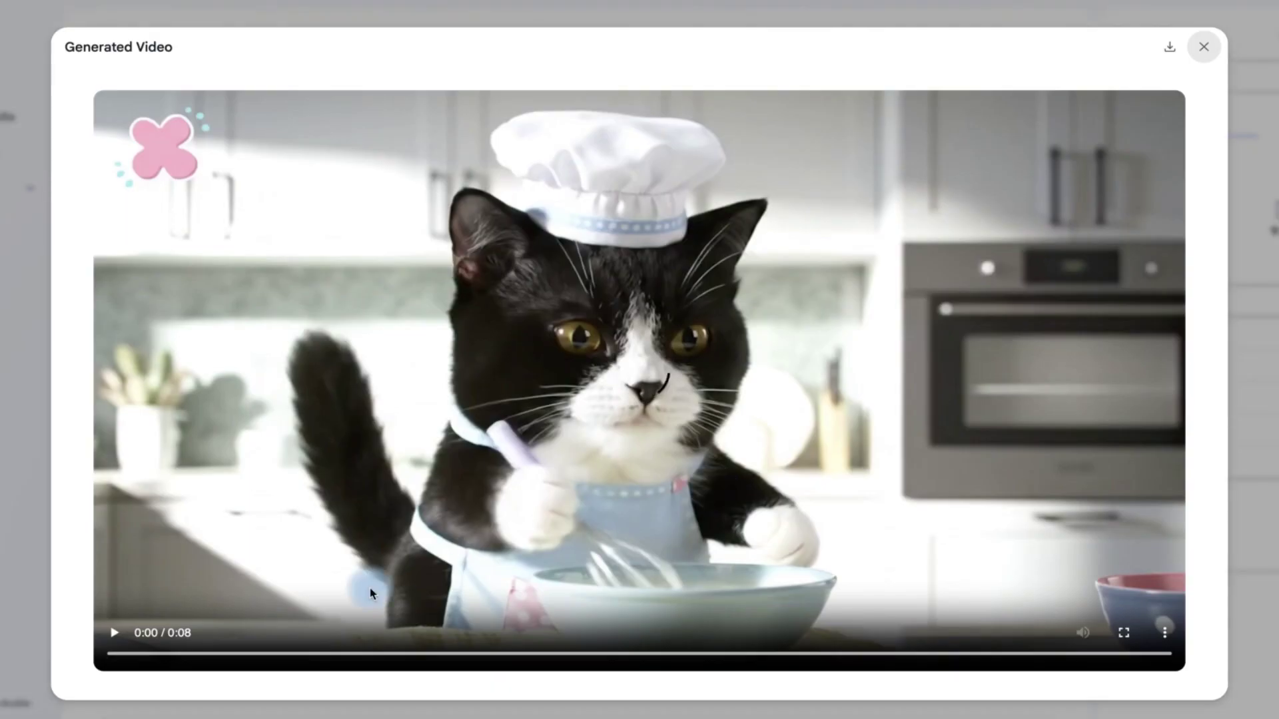
pyautogui.click(113, 636)
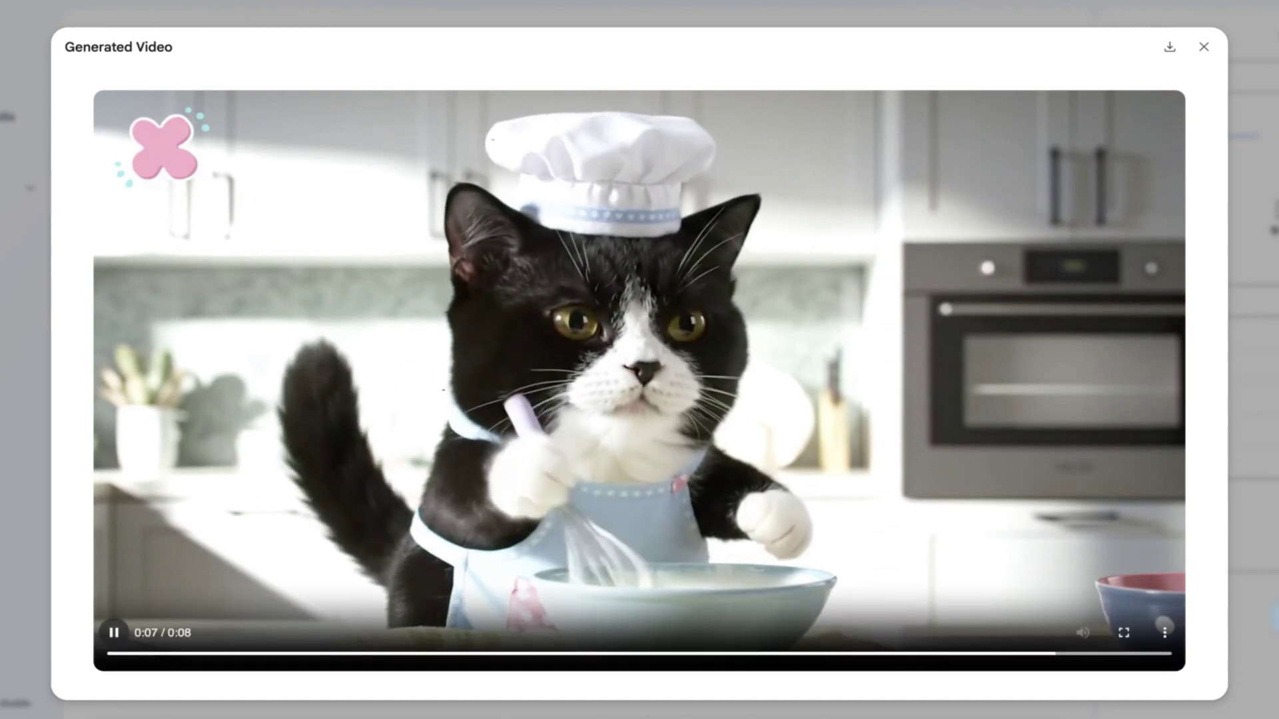
pyautogui.click(1166, 636)
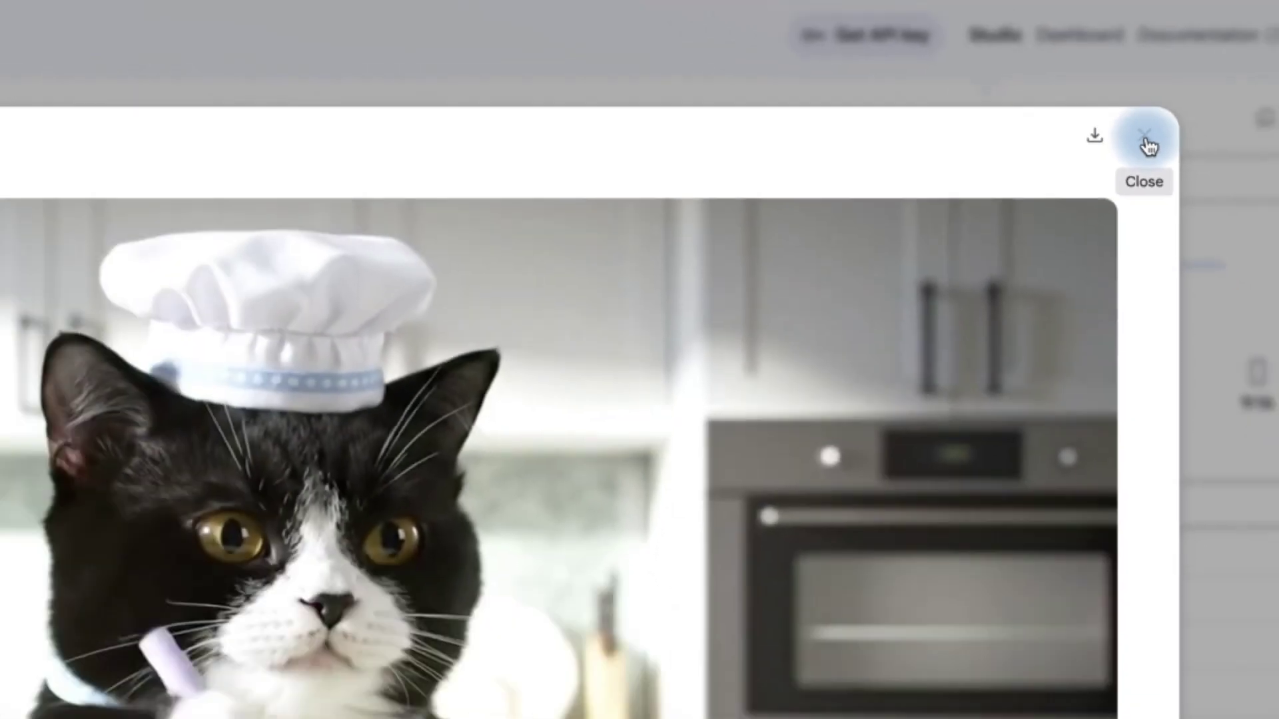
# Step: Close the Generated Video viewer to return to the Generate Video page
pyautogui.click(1177, 145)
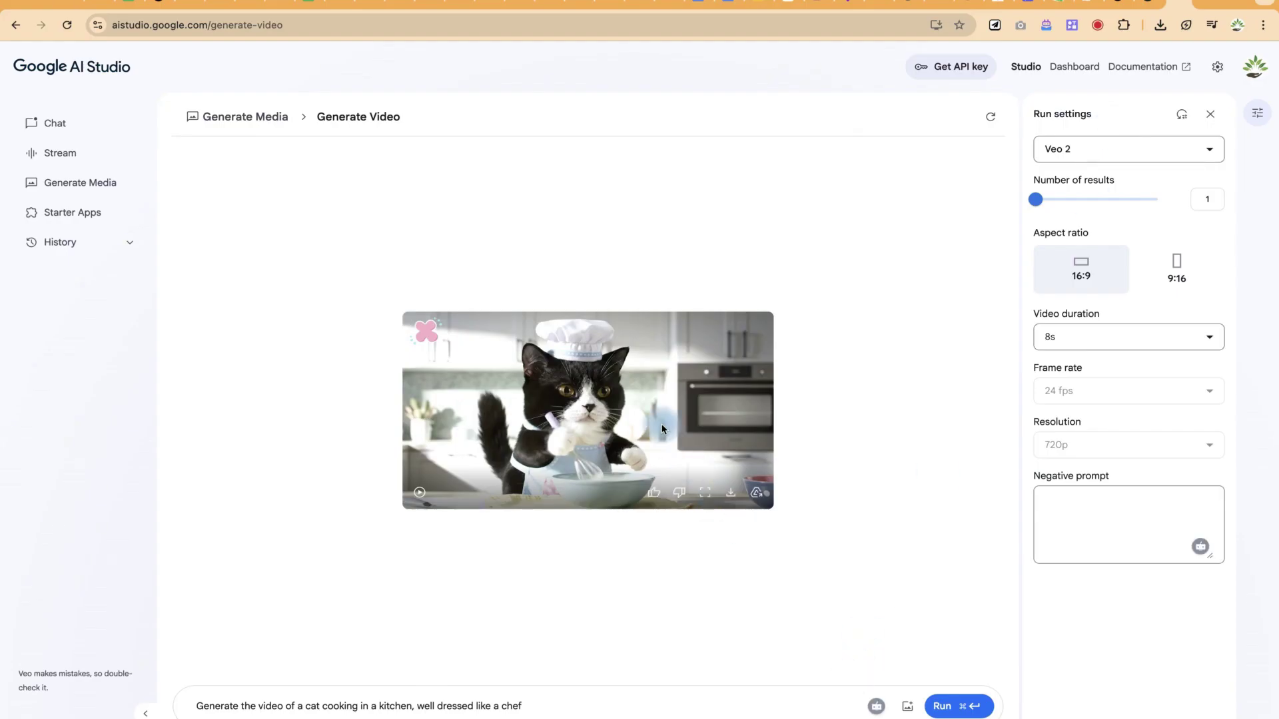